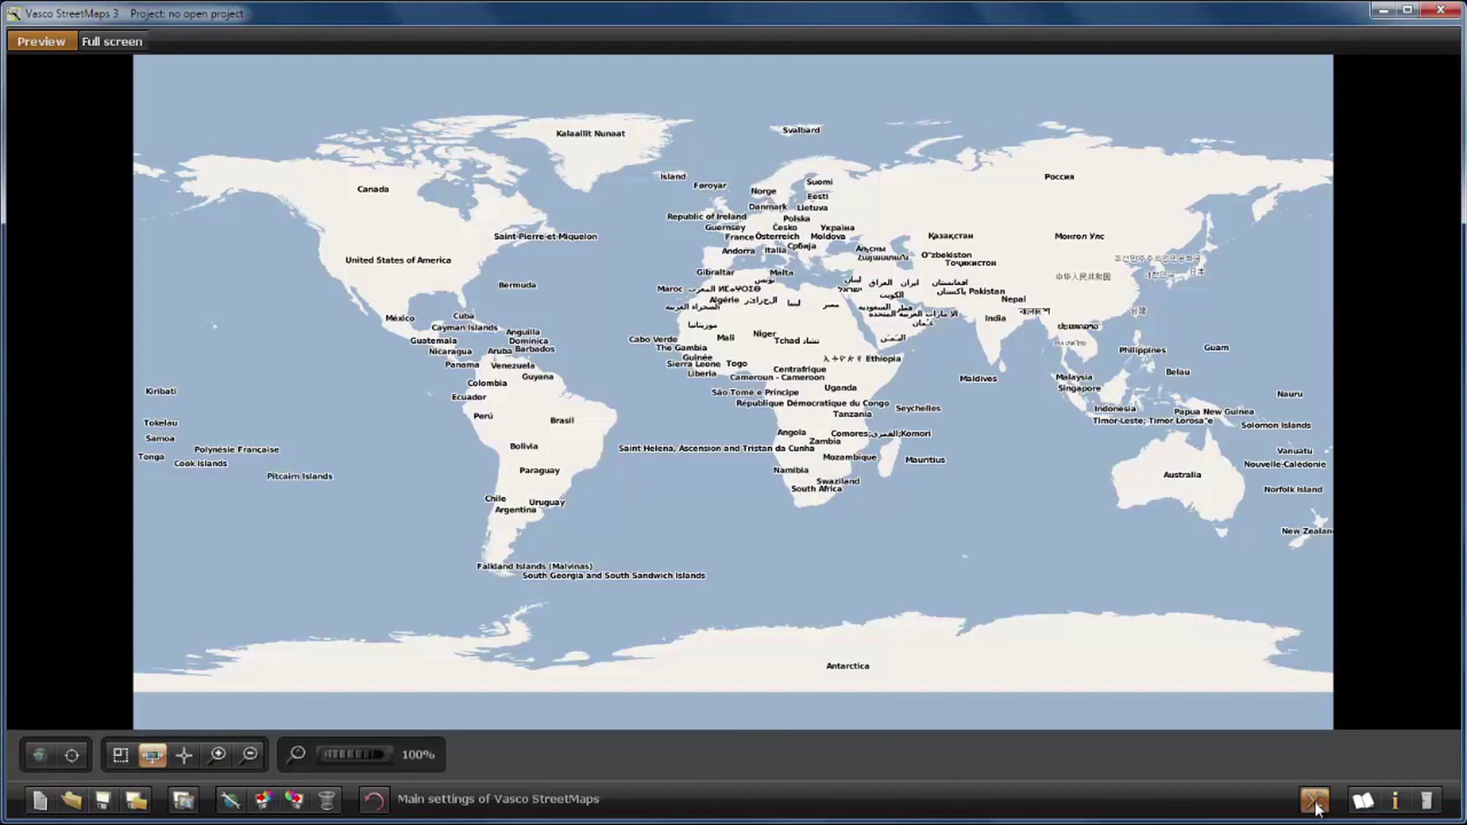
- Confirm TIF (GeoTiff) as the output image format for the created map in the program settings
left_click(1314, 801)
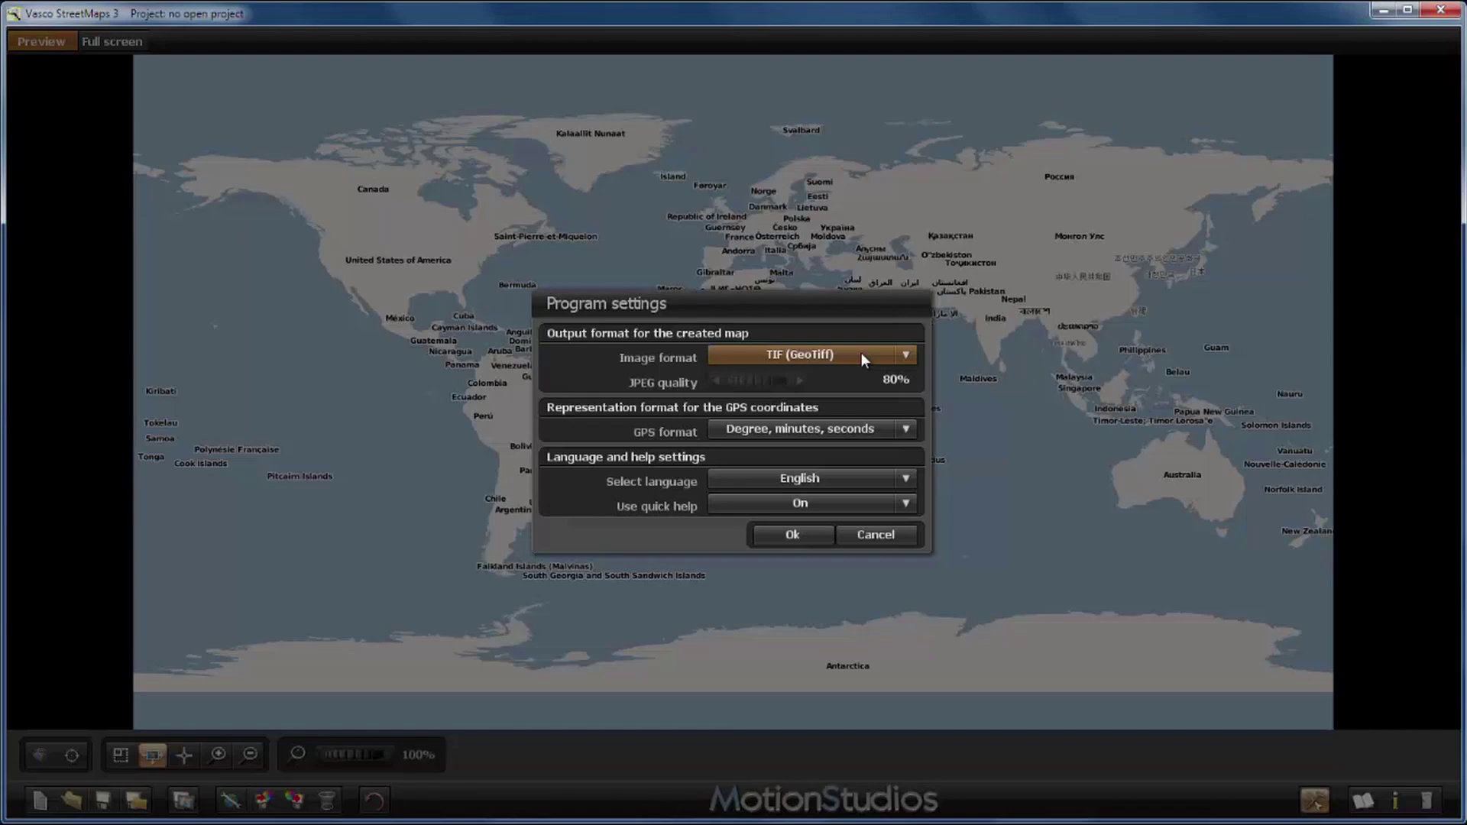
left_click(761, 356)
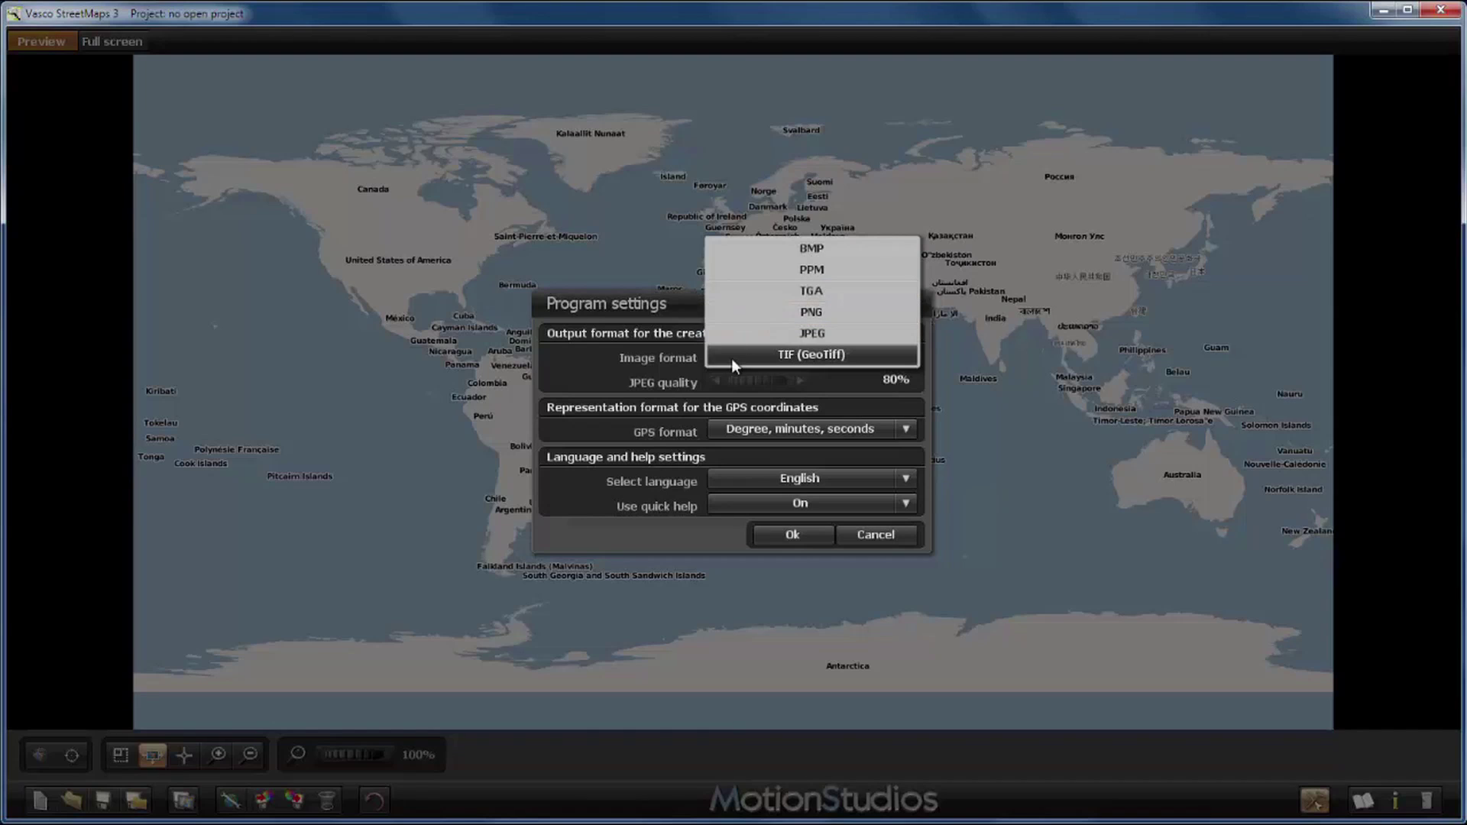
left_click(719, 533)
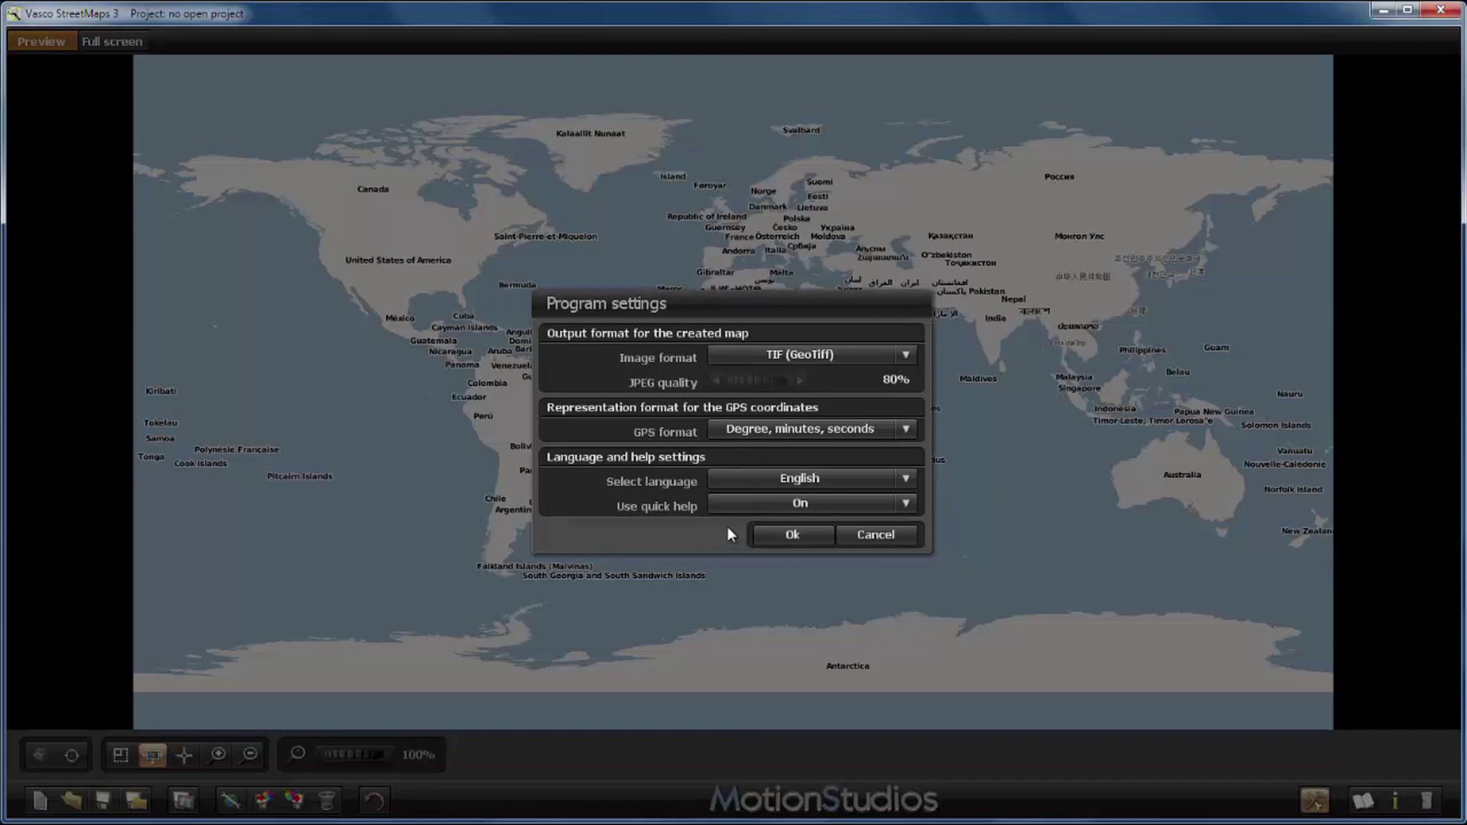
left_click(795, 535)
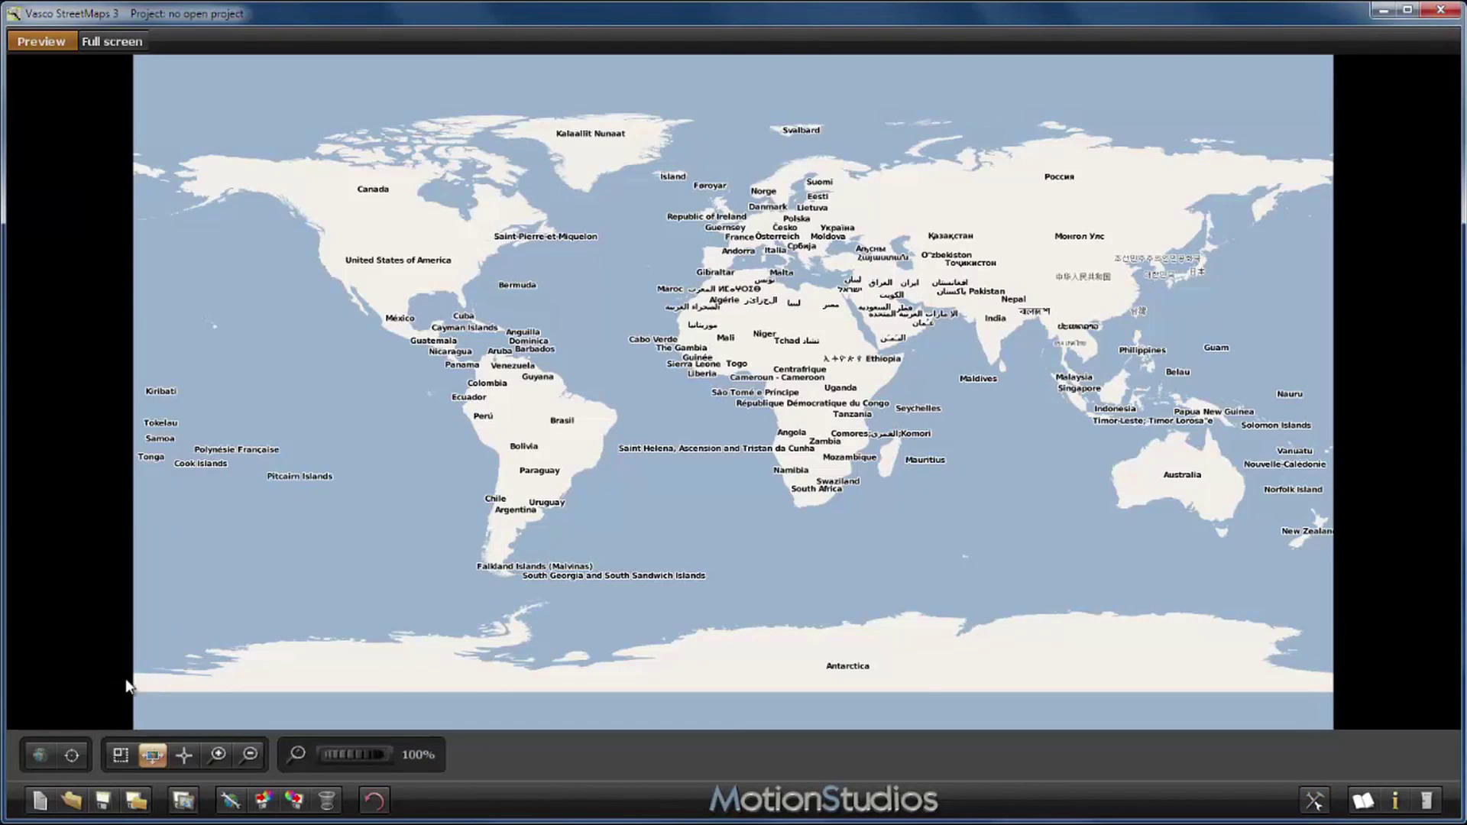
- Create a new map project, accepting the loss of the current project
left_click(41, 803)
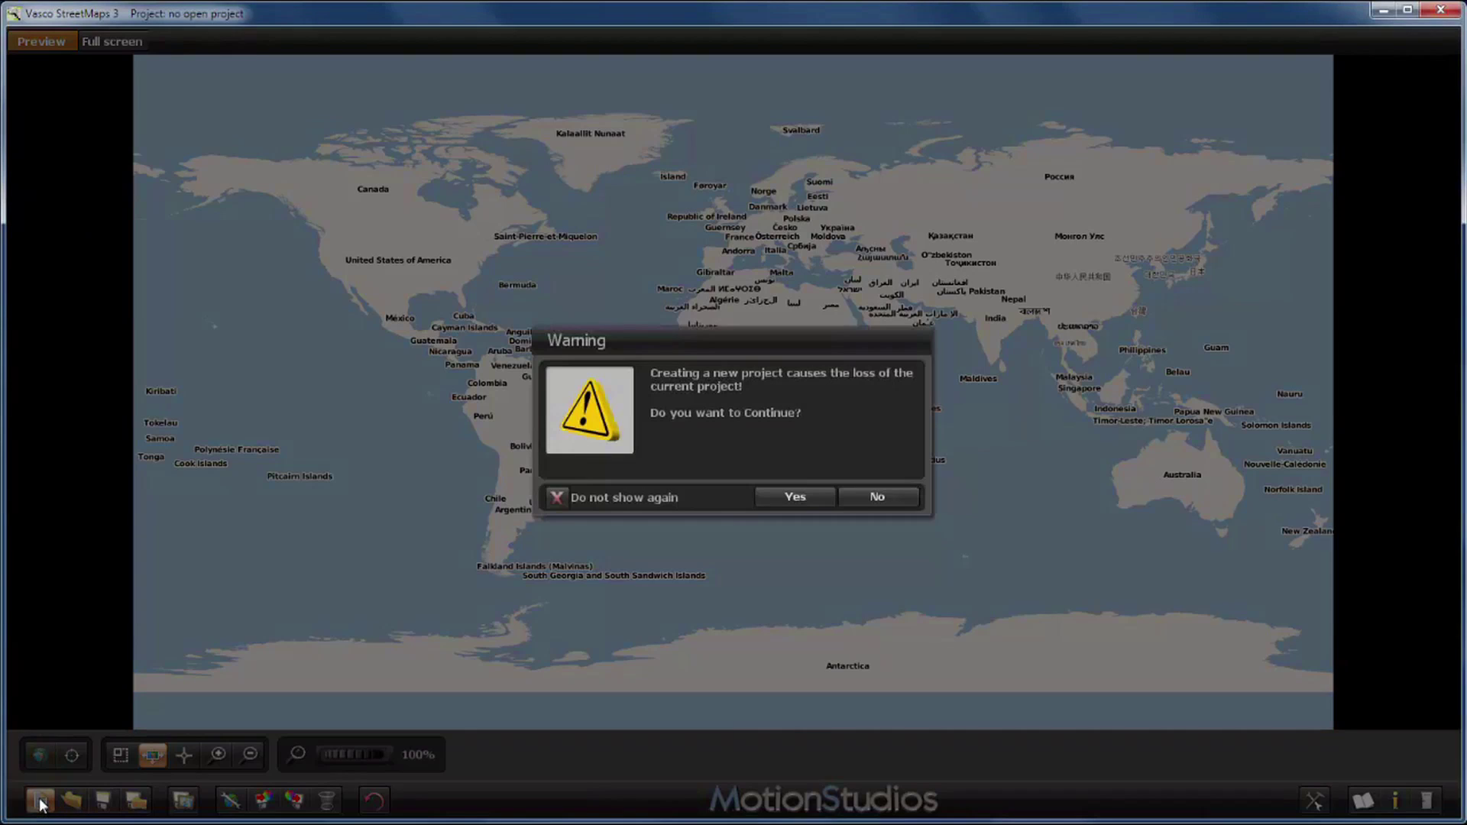
left_click(814, 501)
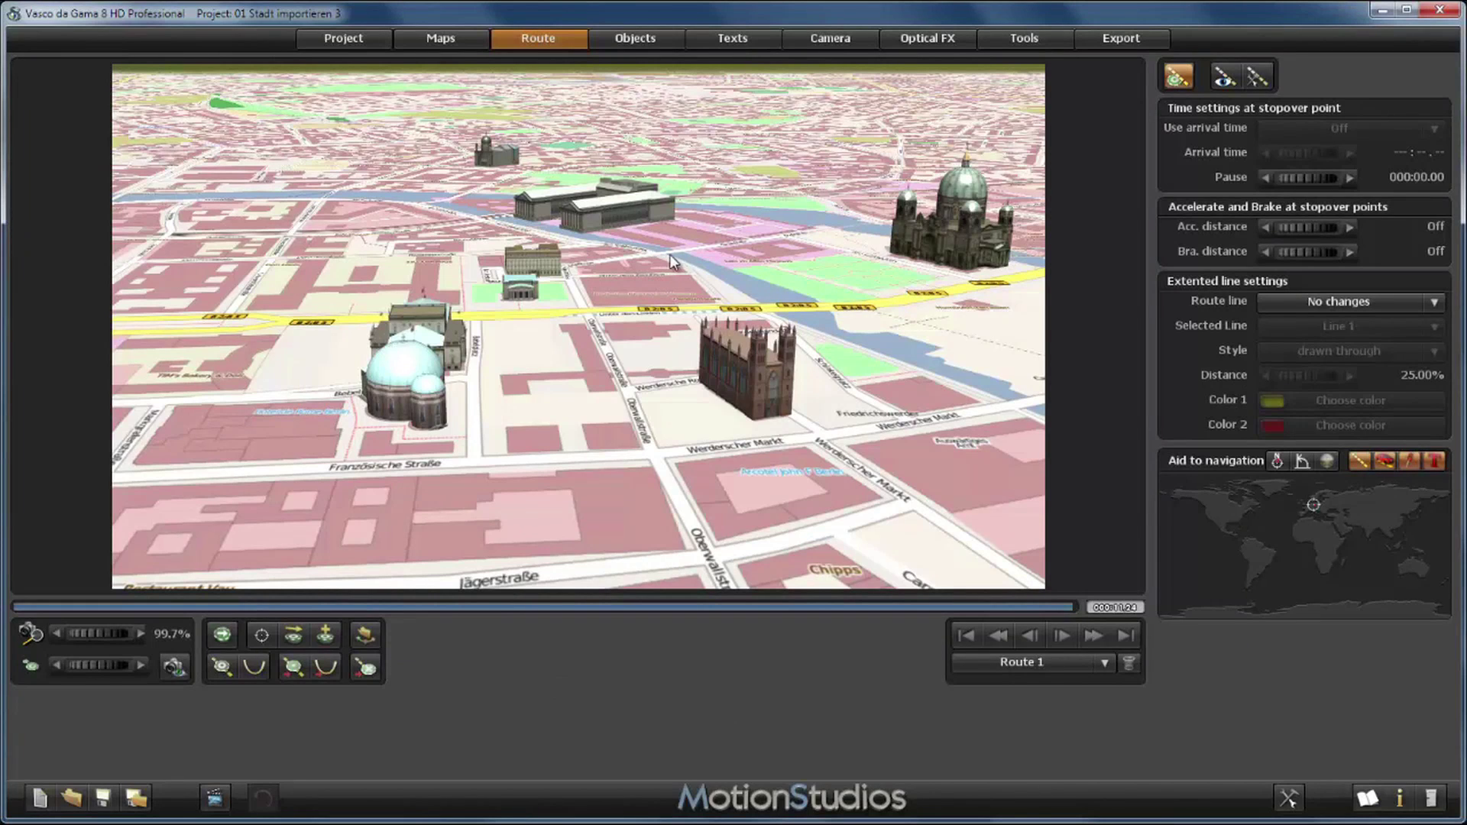
- Switch to Vasco da Gama and examine the Berlin street map with its 3D buildings from above and at an angle
left_click(1299, 460)
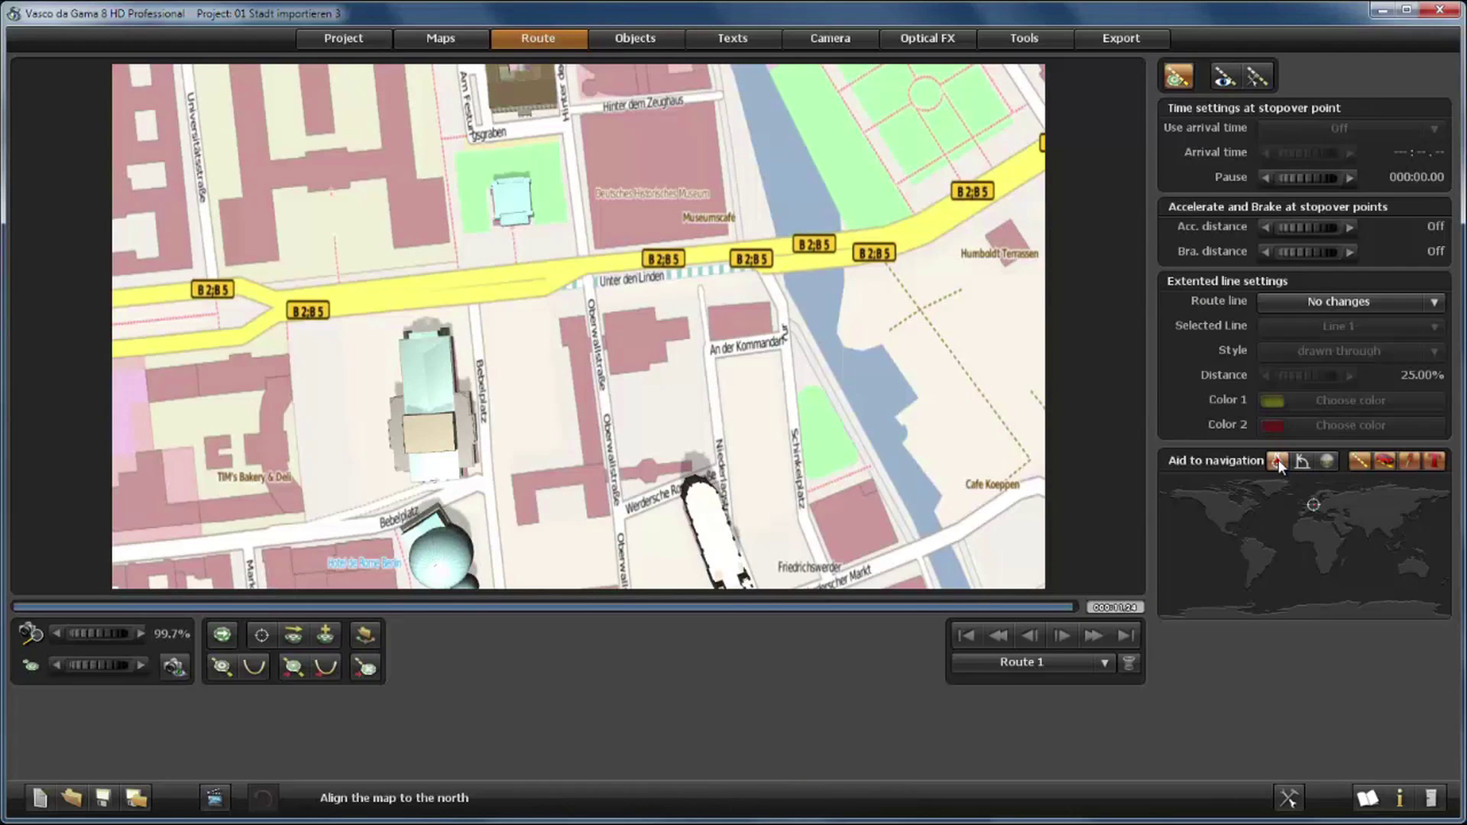
scroll(555, 304, "up", 3)
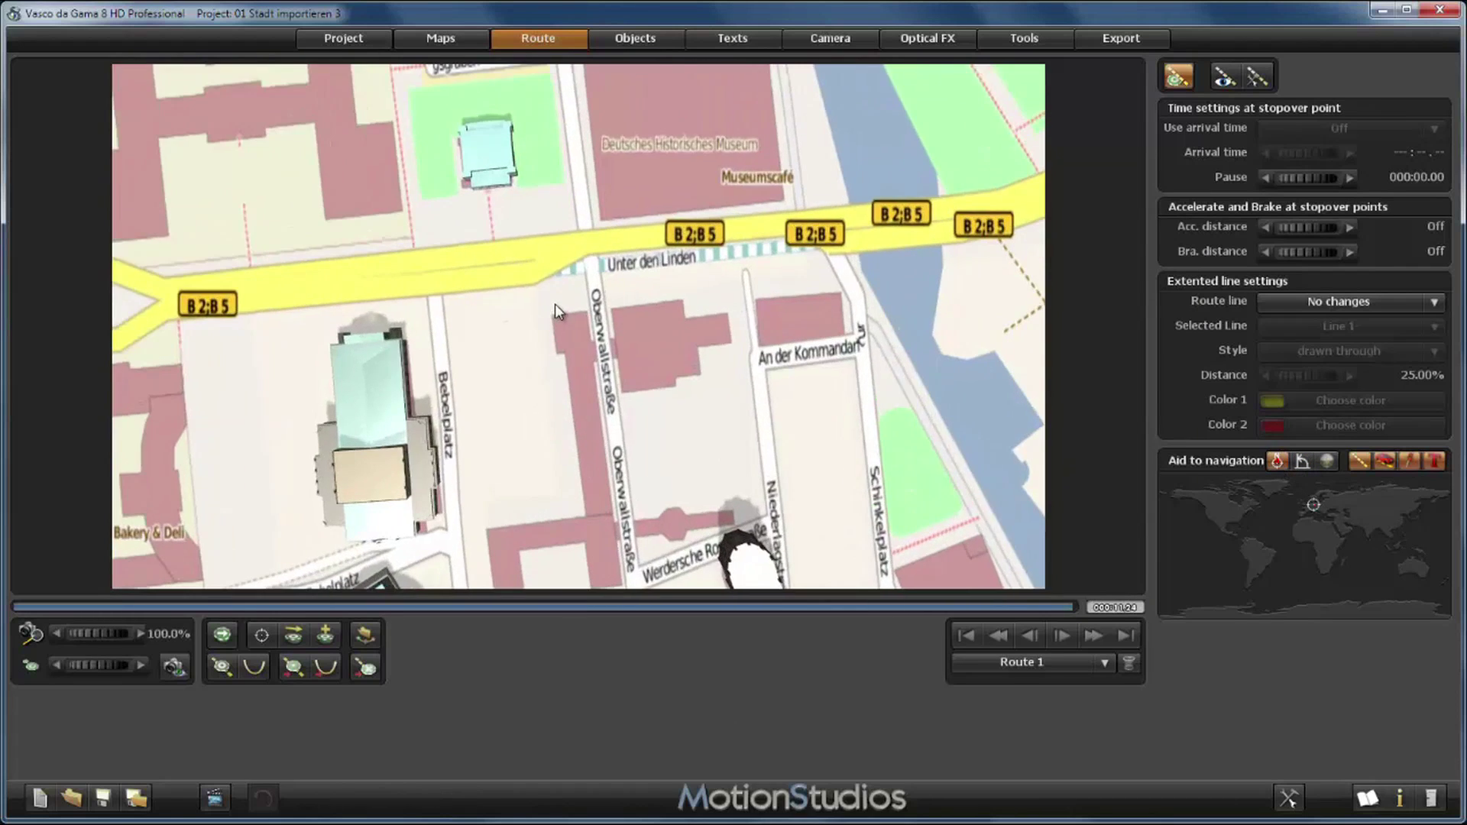
scroll(555, 304, "down", 5)
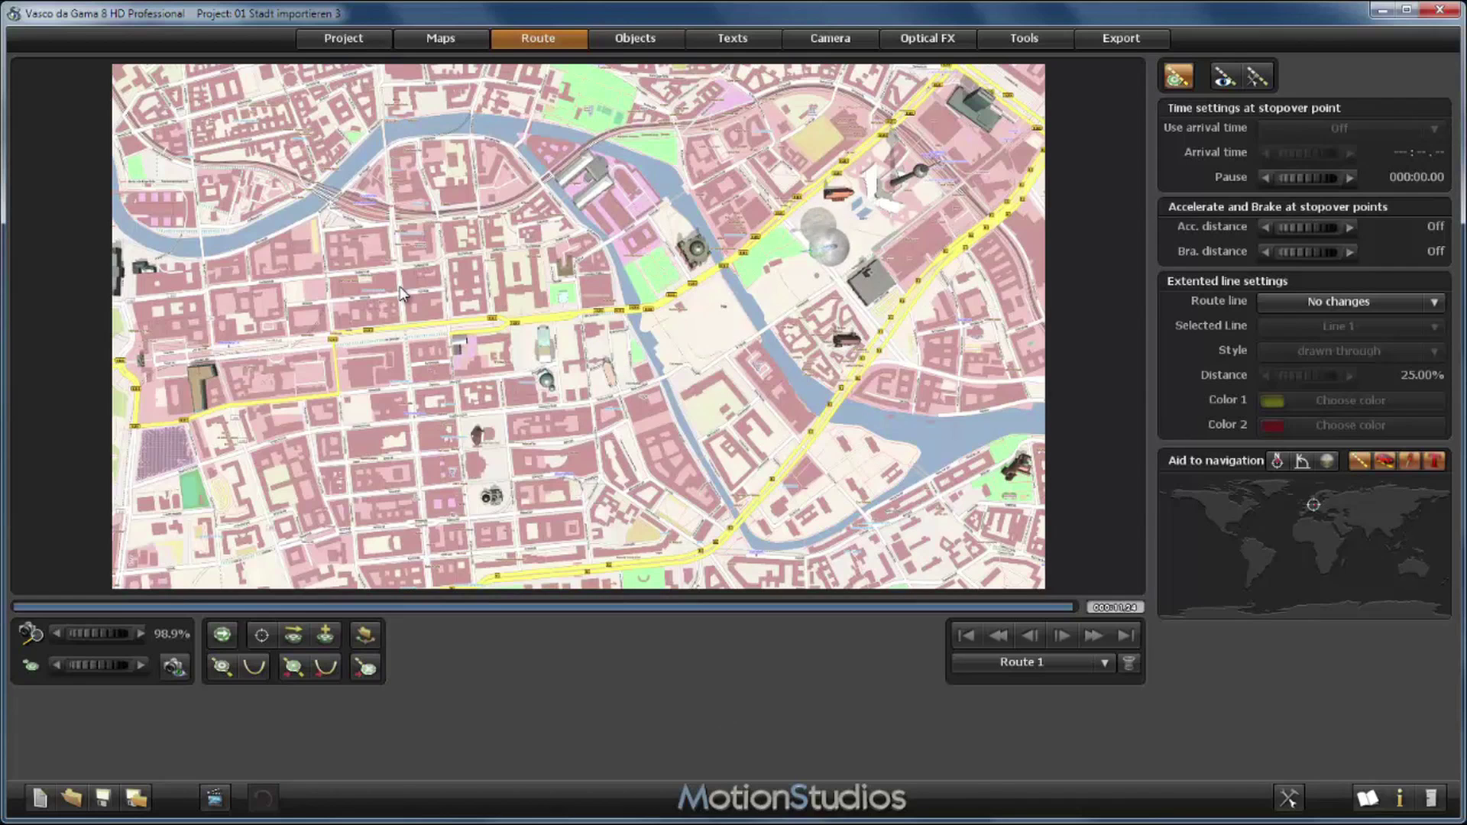
left_click_drag(411, 287, 451, 271)
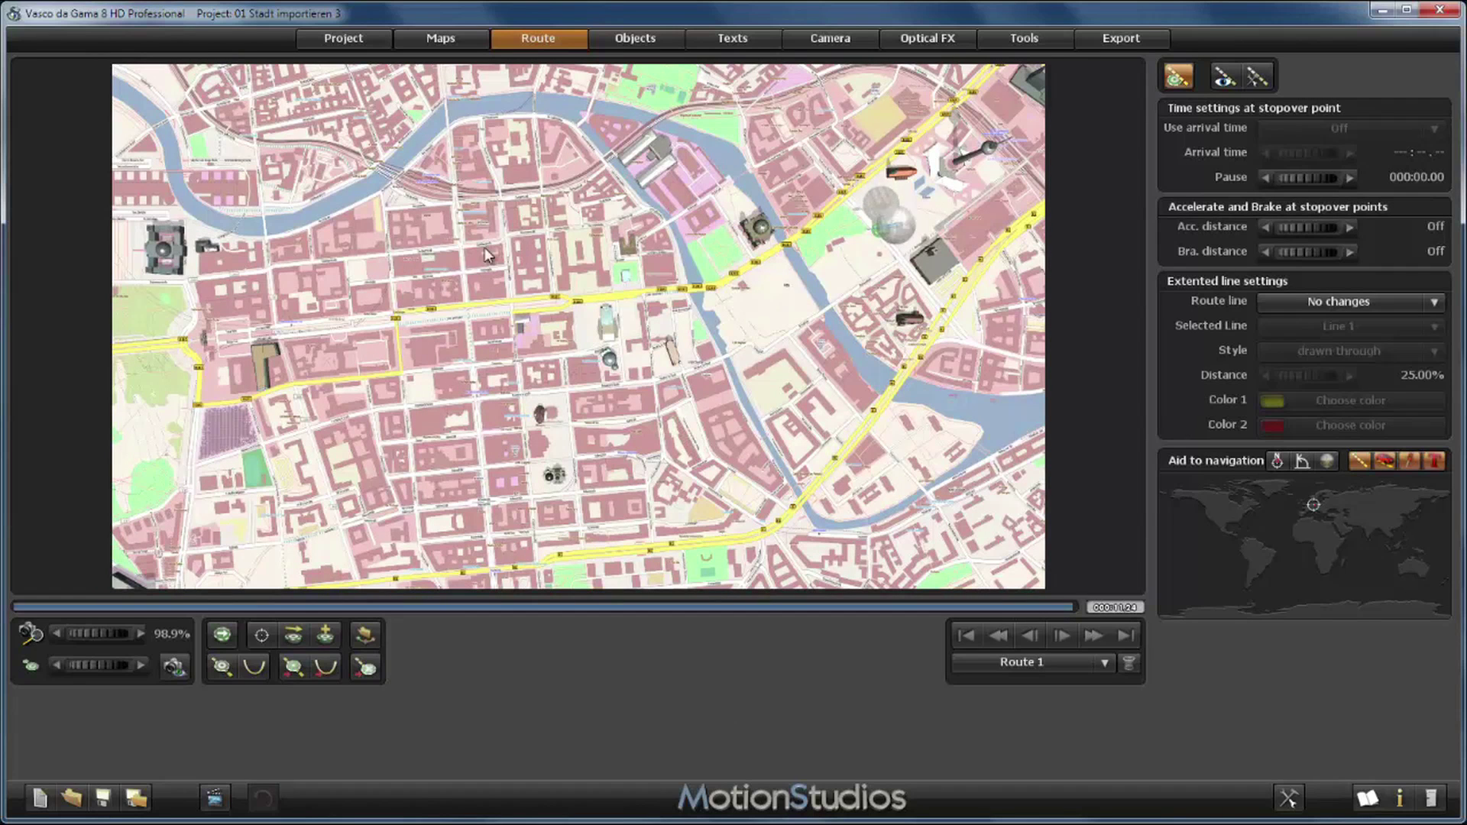
scroll(595, 345, "up", 3)
scroll(594, 345, "up", 3)
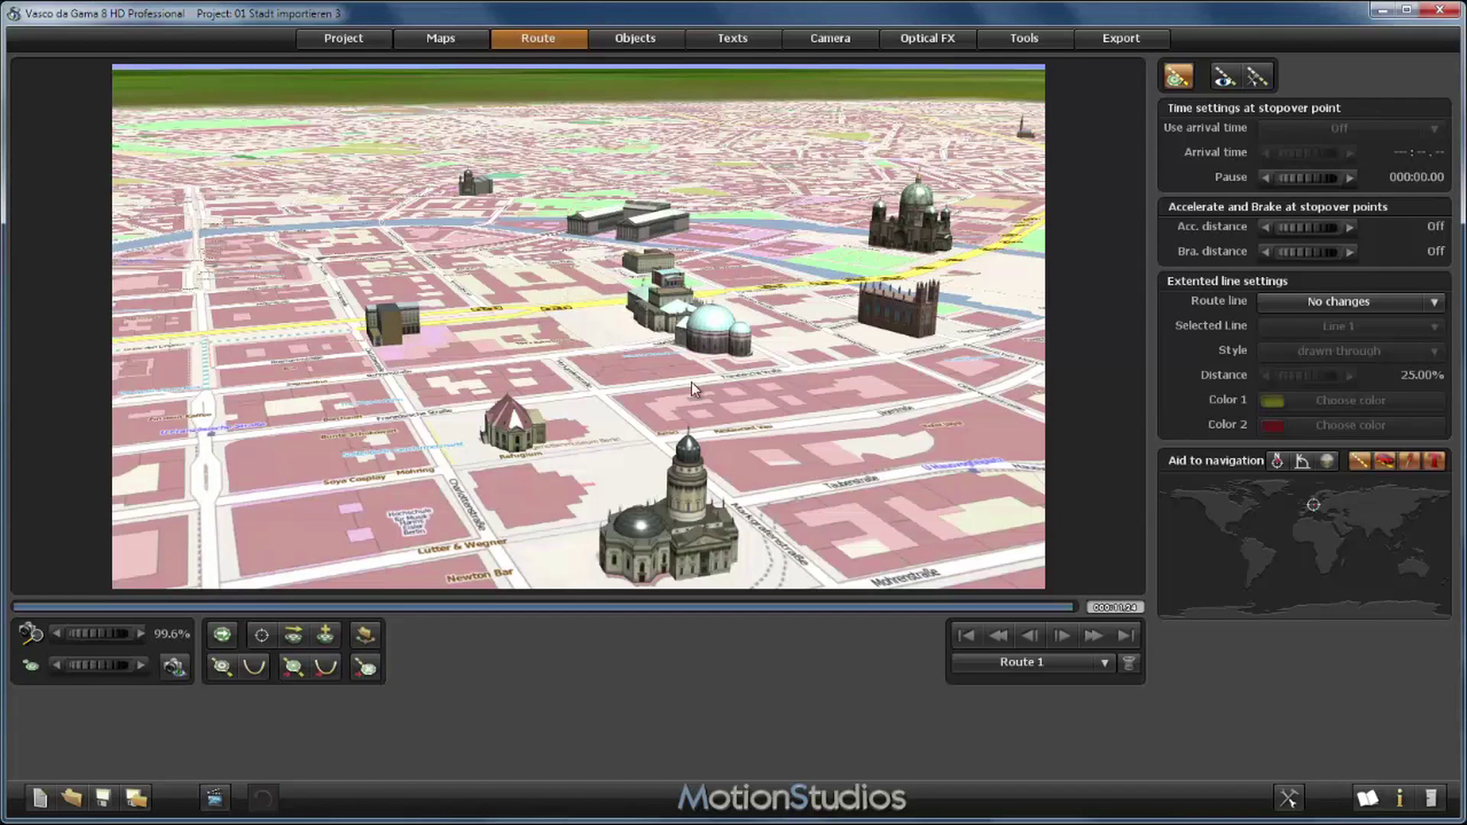
left_click(1383, 13)
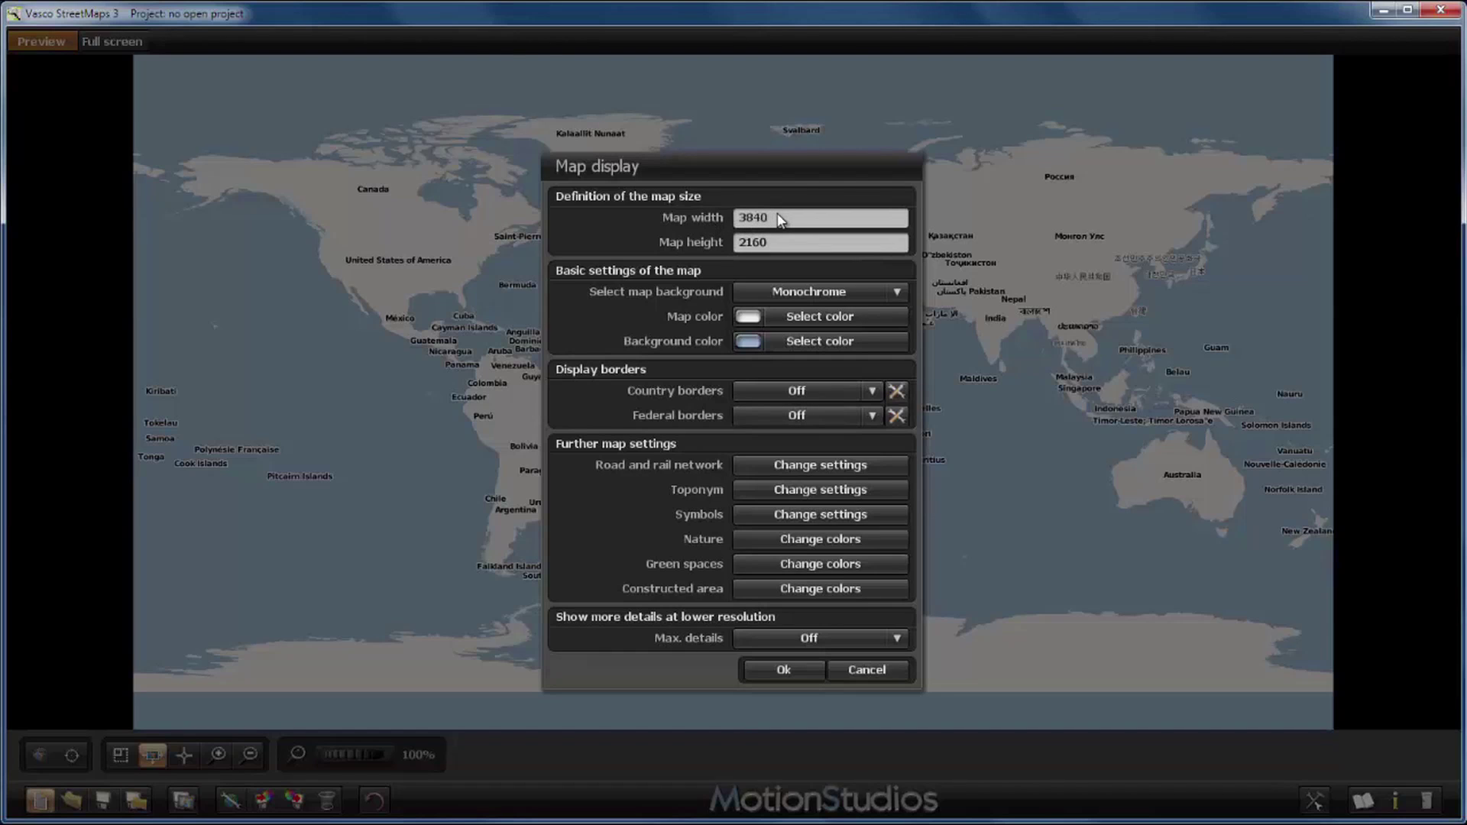
- Set the new map's size to a width of 20000 and a height of 12000
key("BackSpace")
key("BackSpace")
key("BackSpace")
key("BackSpace")
type("20000")
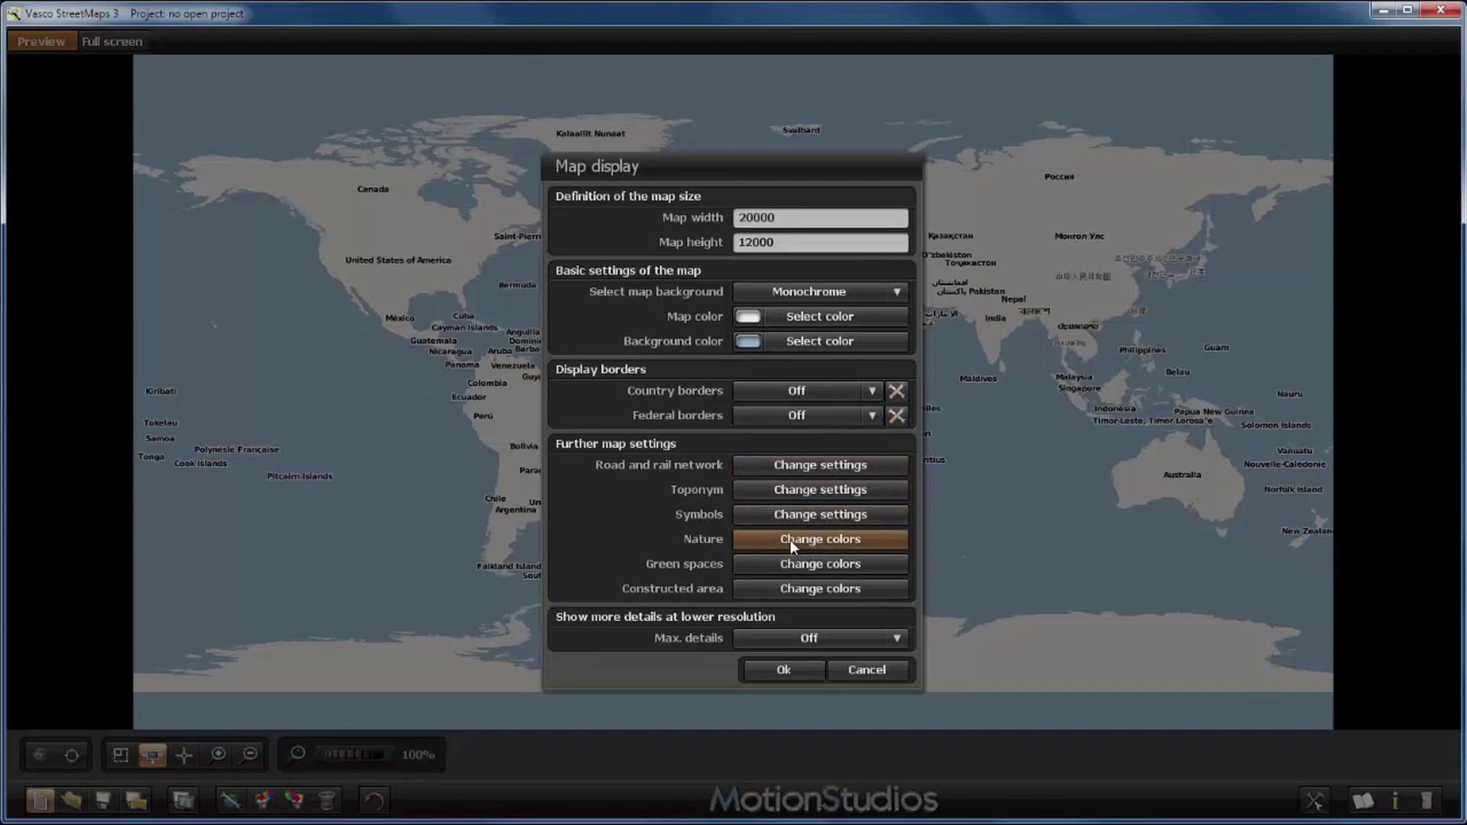
- Turn on maximum details for lower resolutions and apply the map display settings
left_click(800, 642)
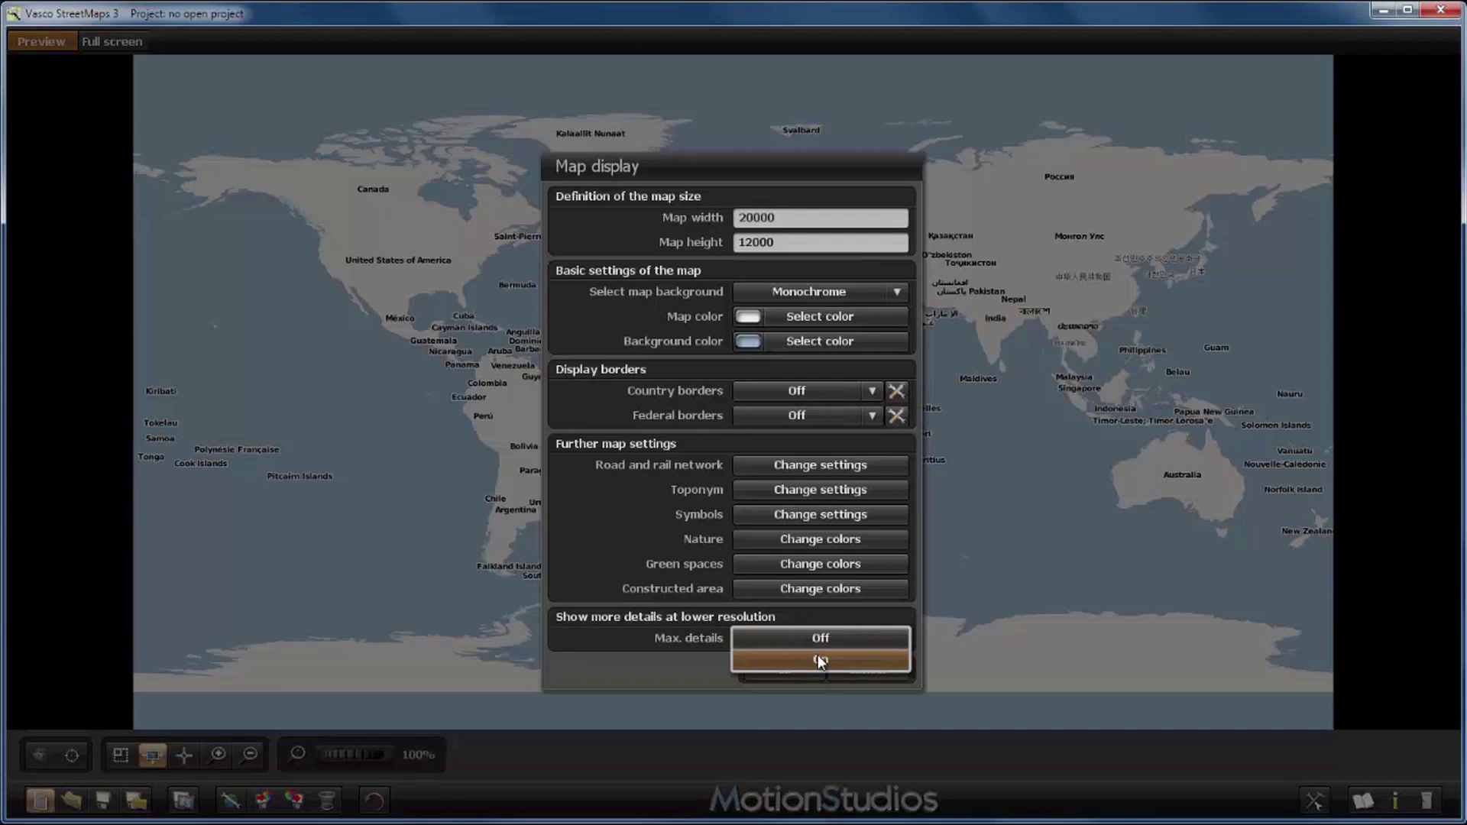
left_click(823, 657)
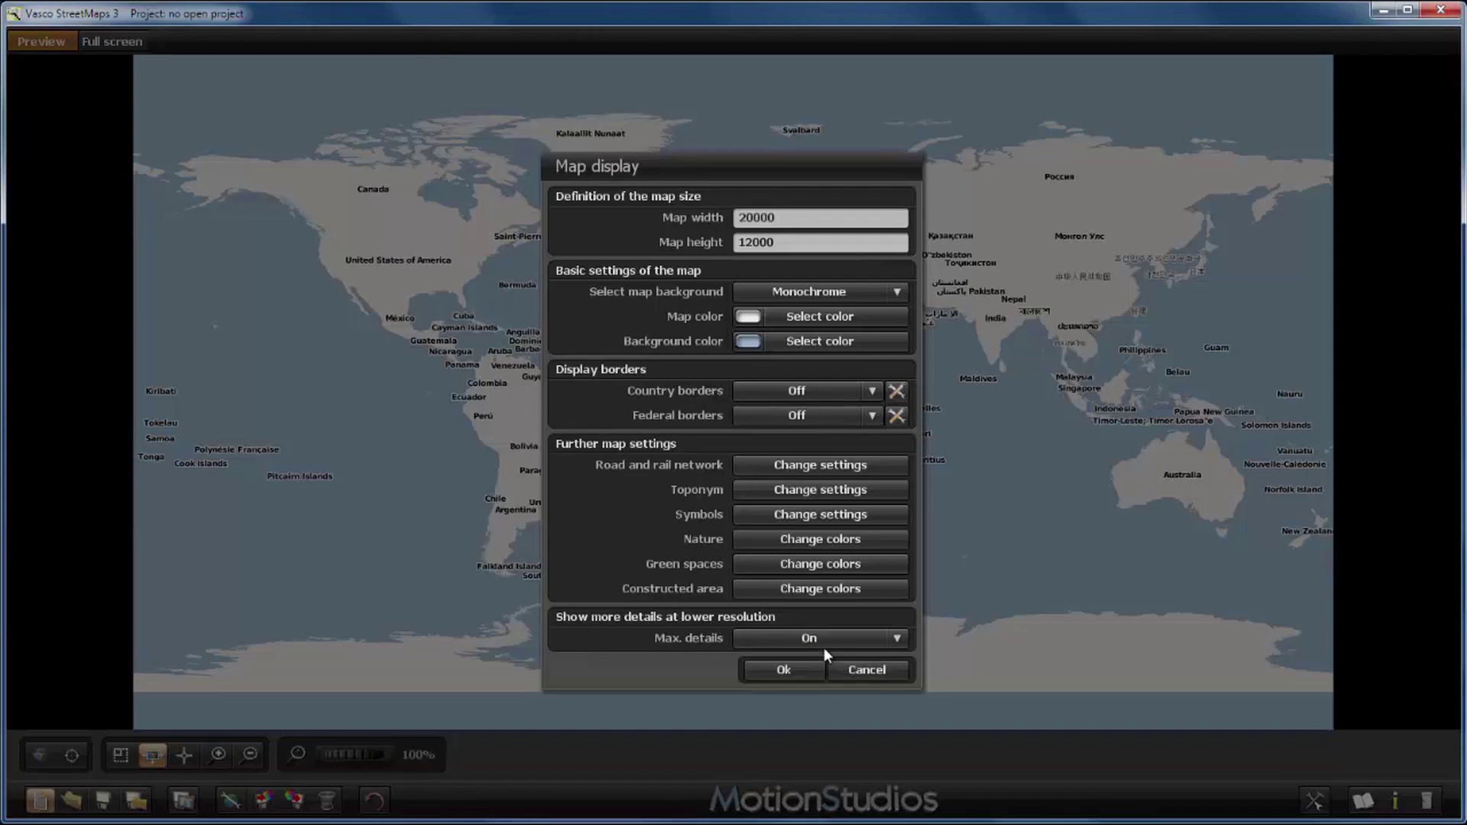
left_click(777, 669)
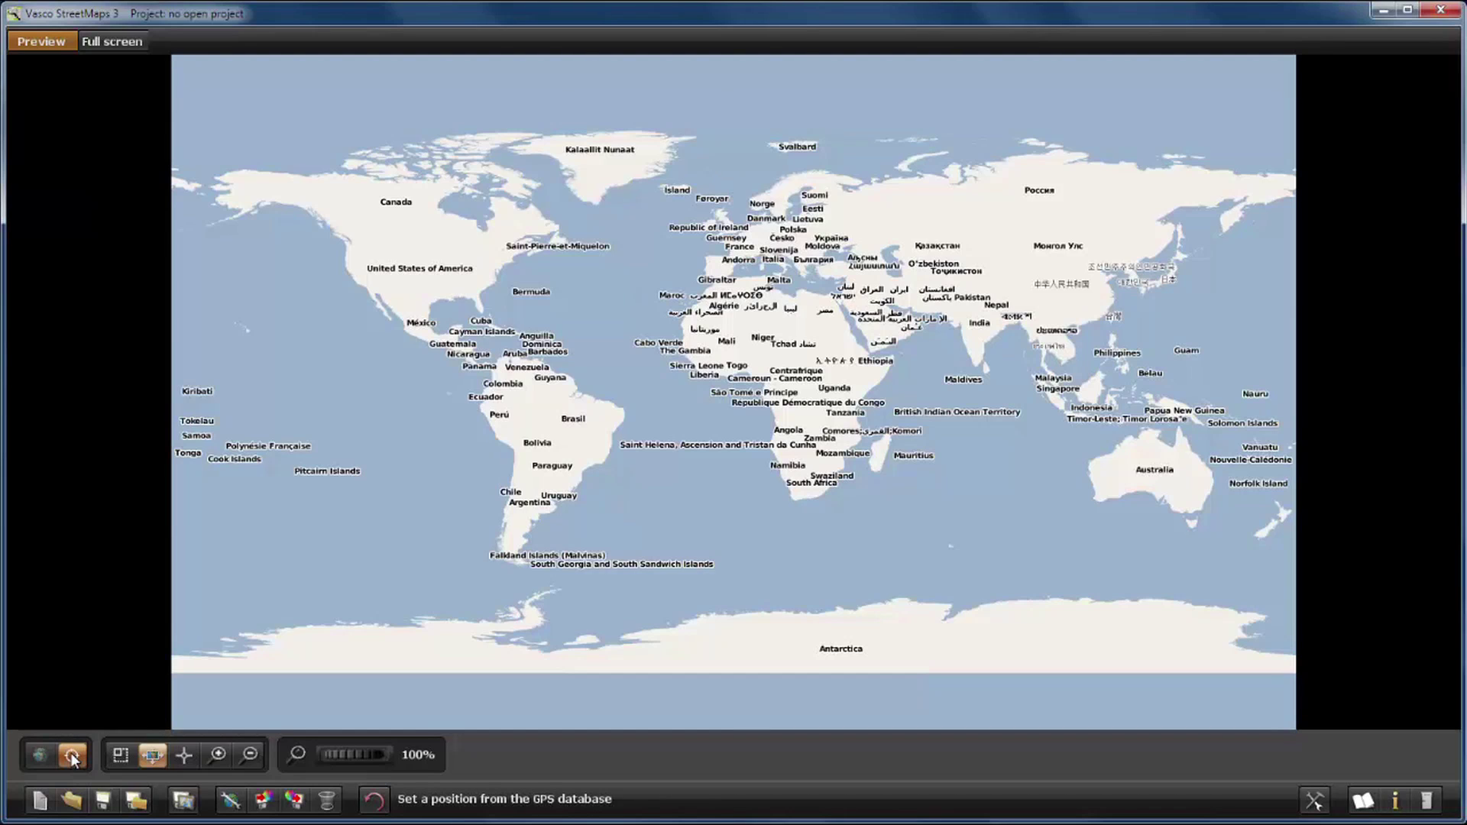
- Search the GPS database for berlin and position the map on the city of Berlin in Germany
left_click(72, 756)
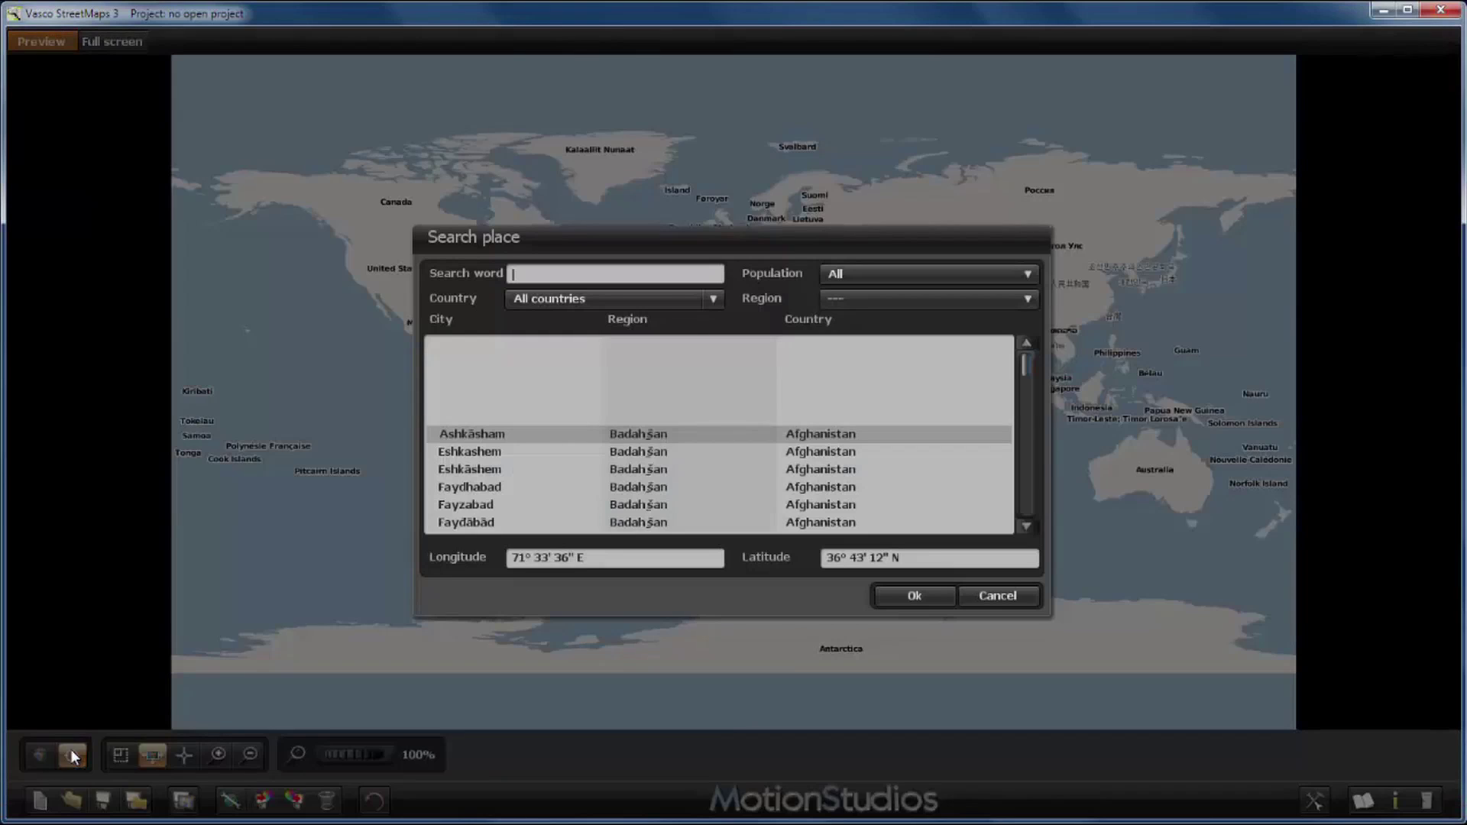
type("berlin")
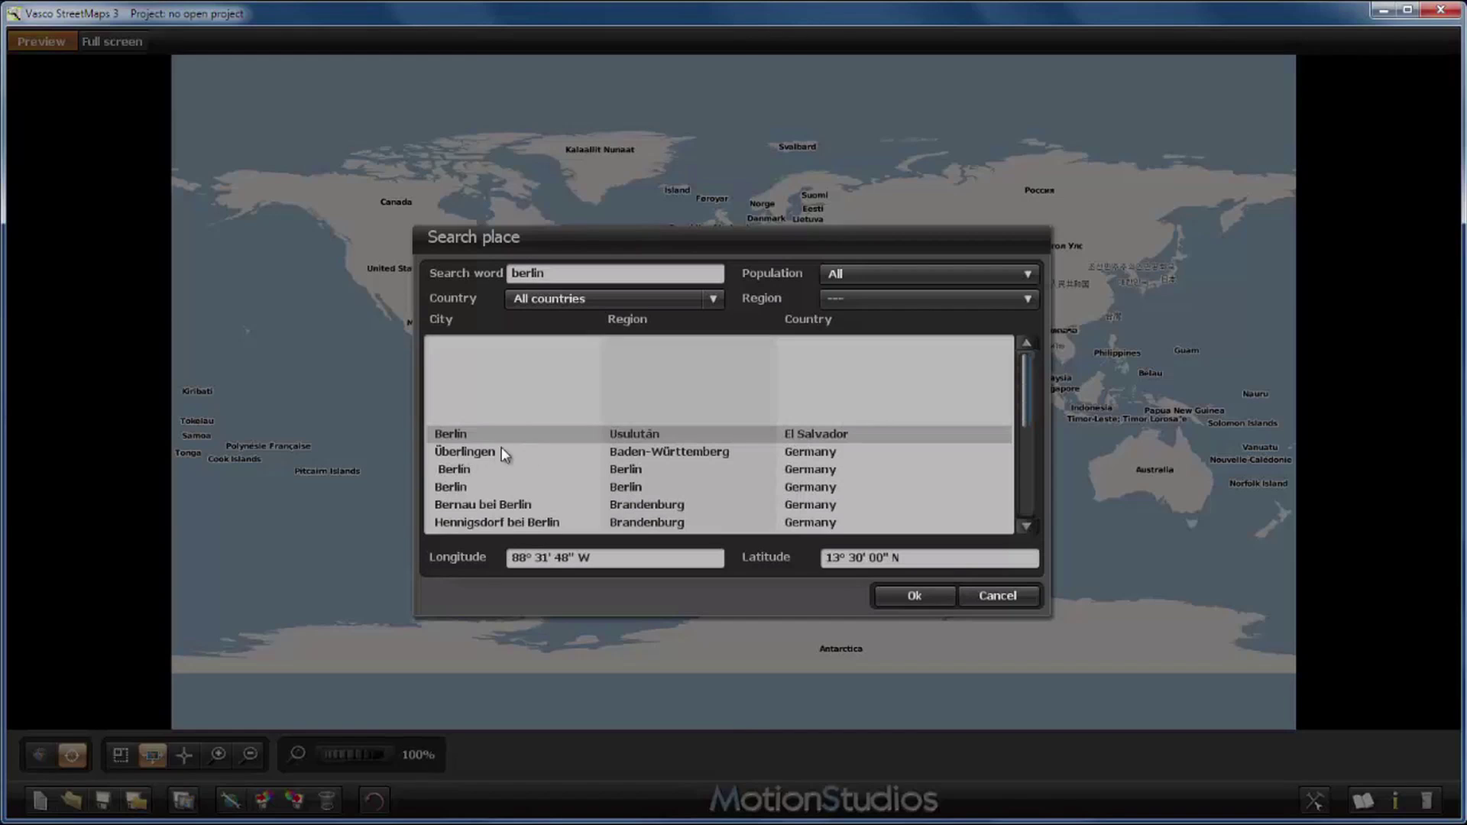
left_click(454, 489)
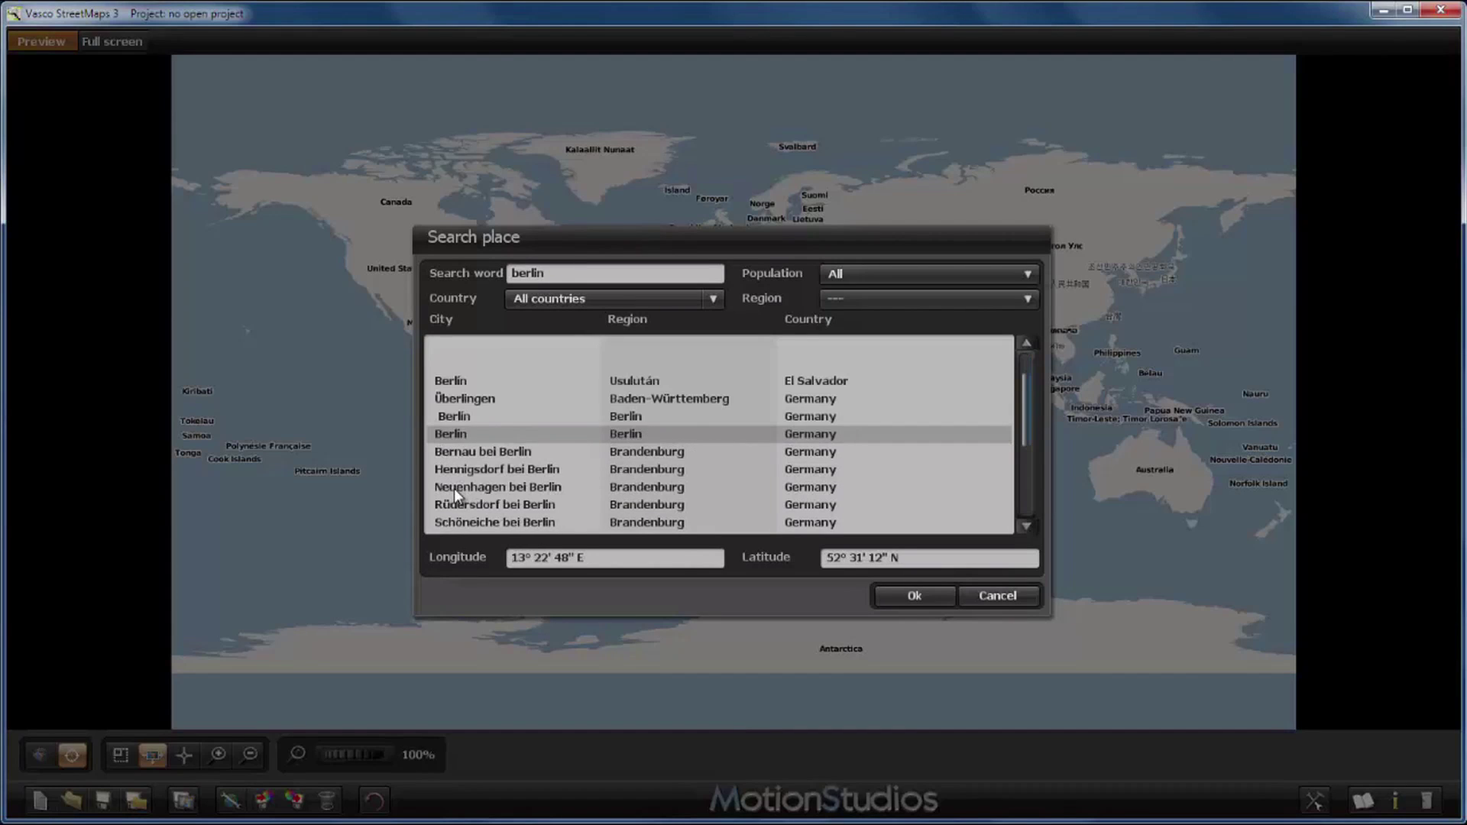
left_click(916, 595)
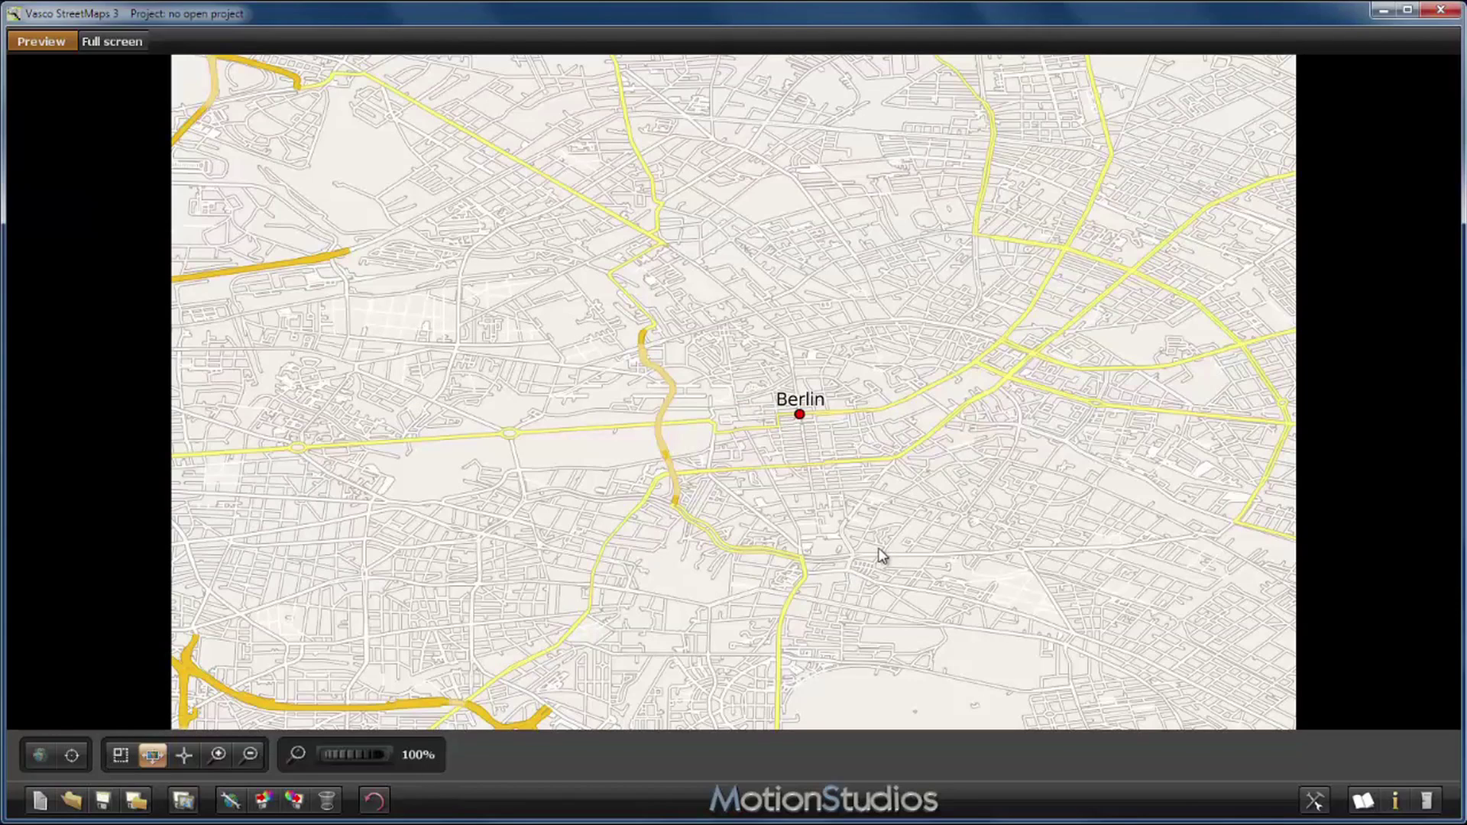
- Display the Berlin map at full size and open the save dialog for the current map in the VascoStreetMaps folder
left_click(116, 41)
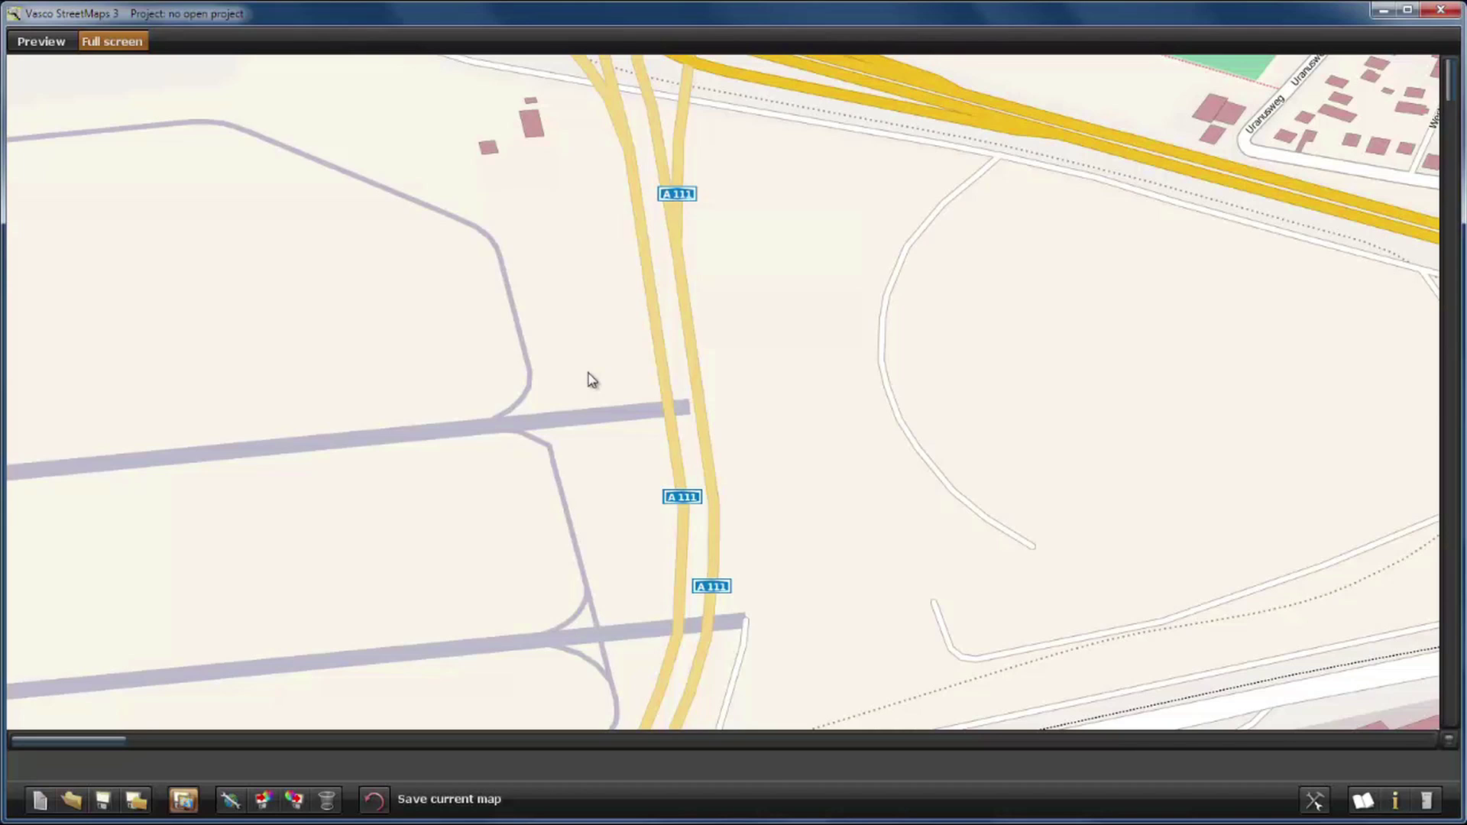
key("ctrl+s")
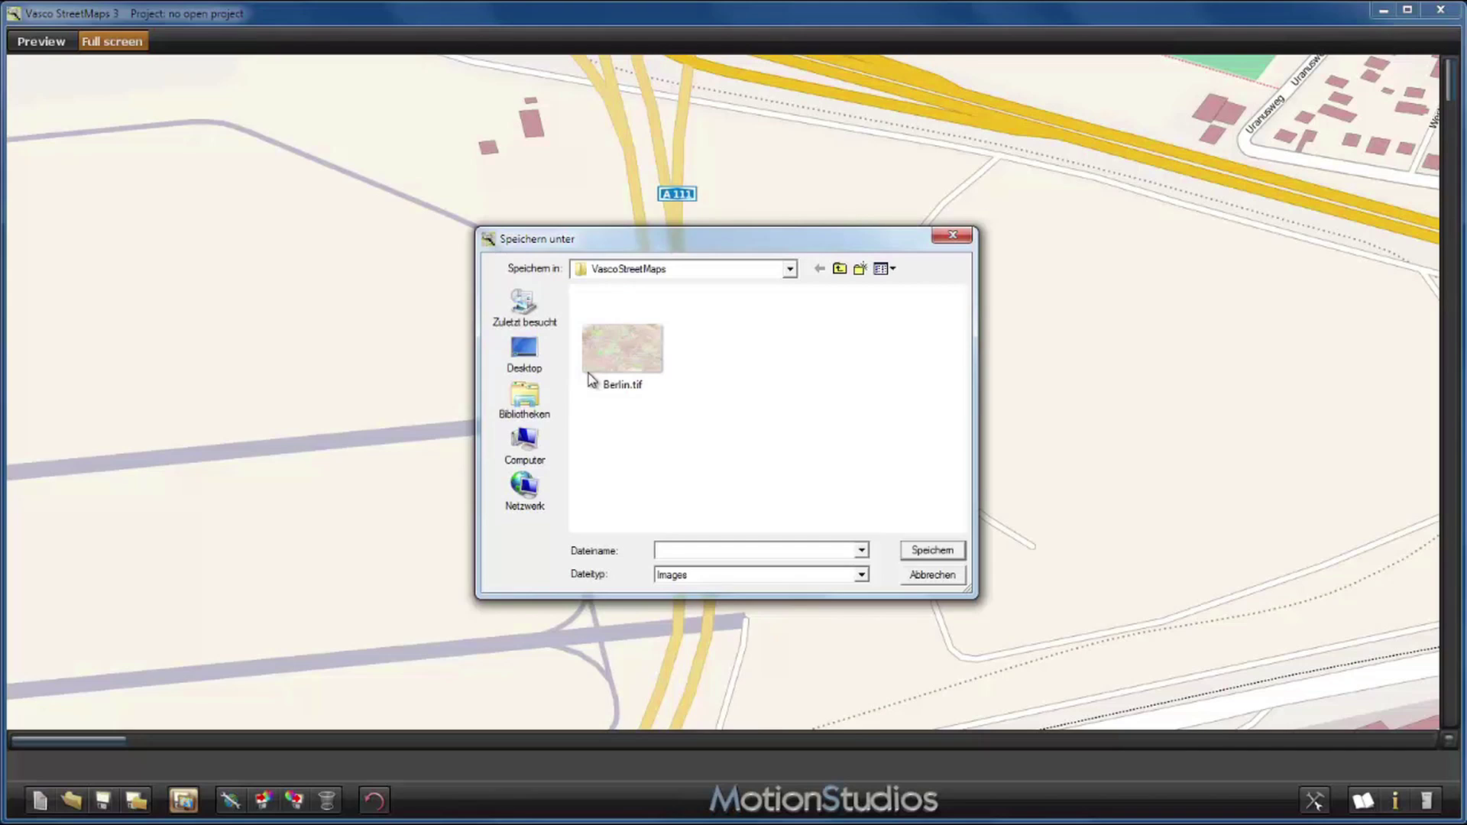
key("Escape")
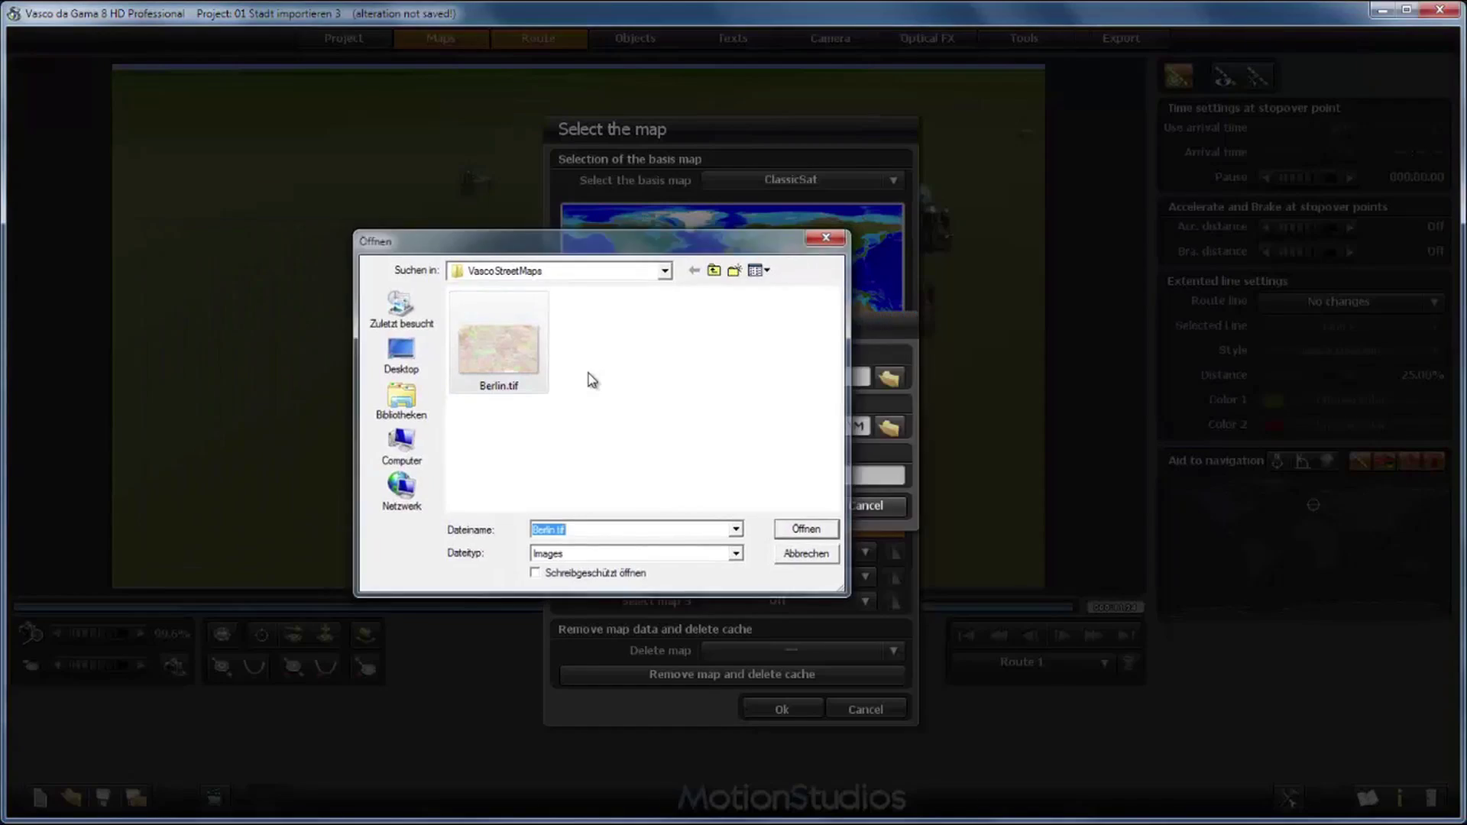
- Switch to Vasco da Gama, import Berlin.tif with its geographical coordinates under the name Berlin, and apply it as additional map 1
key("Return")
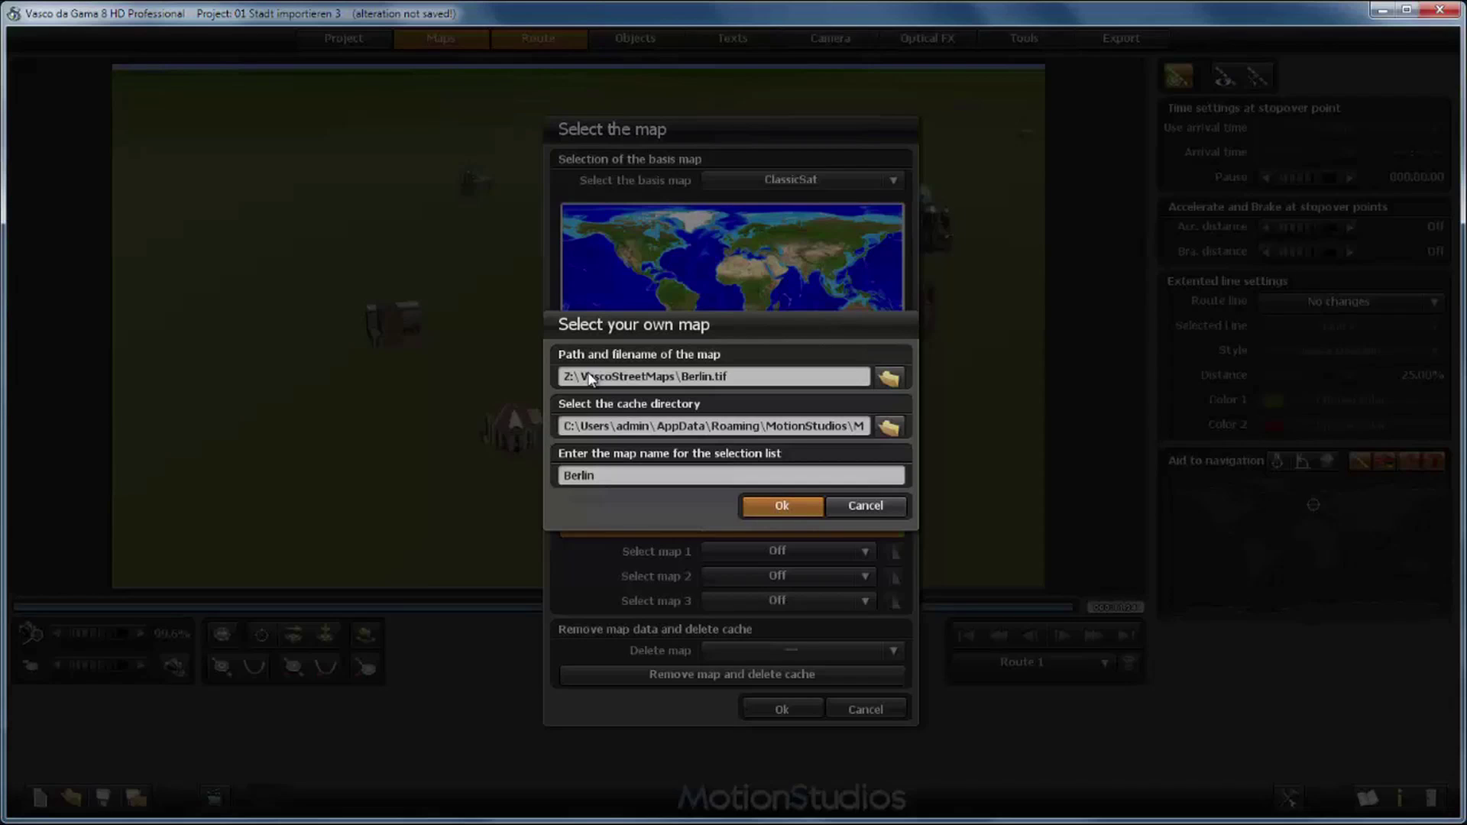
key("Return")
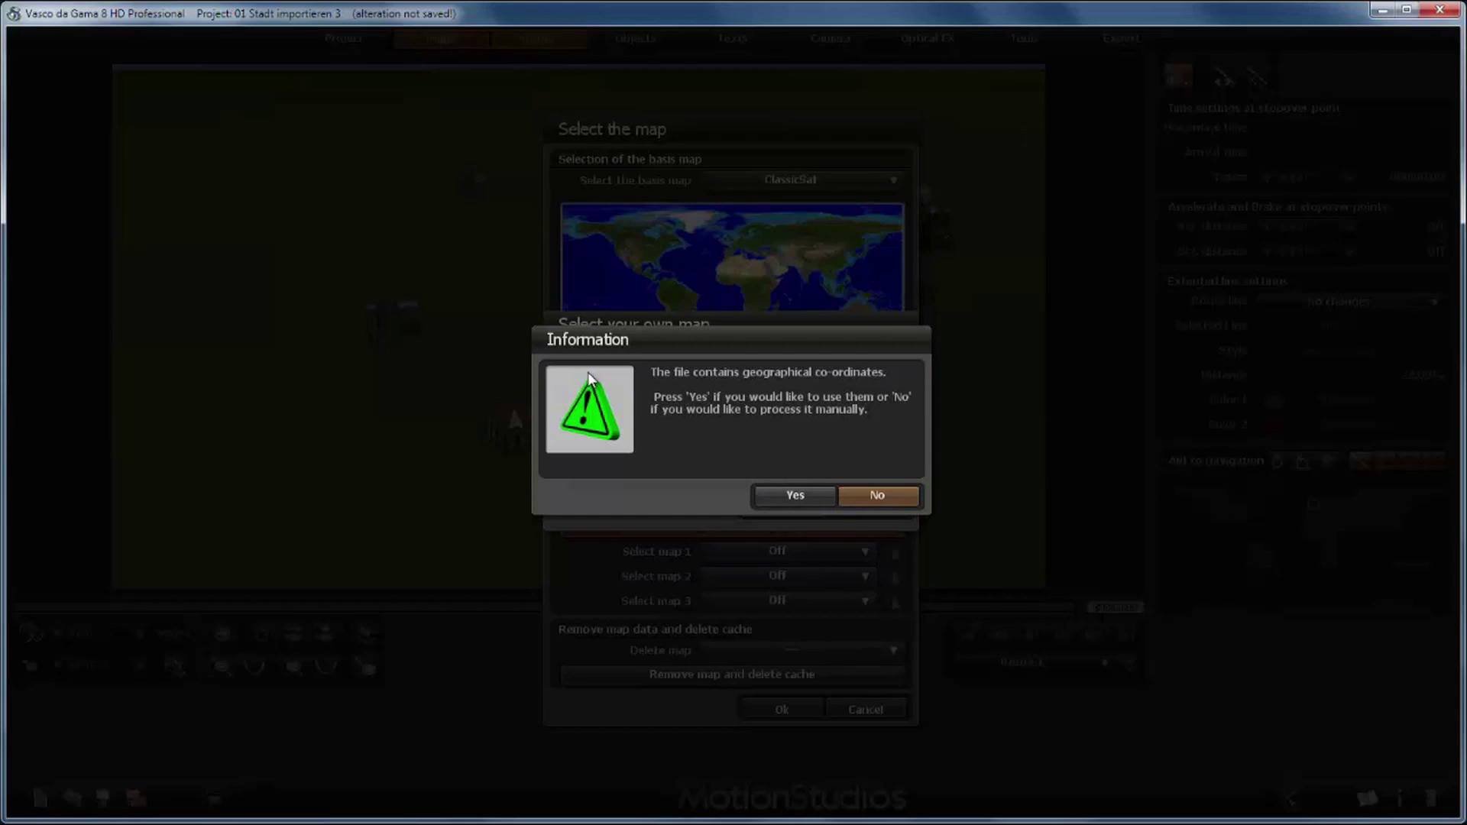
key("Return")
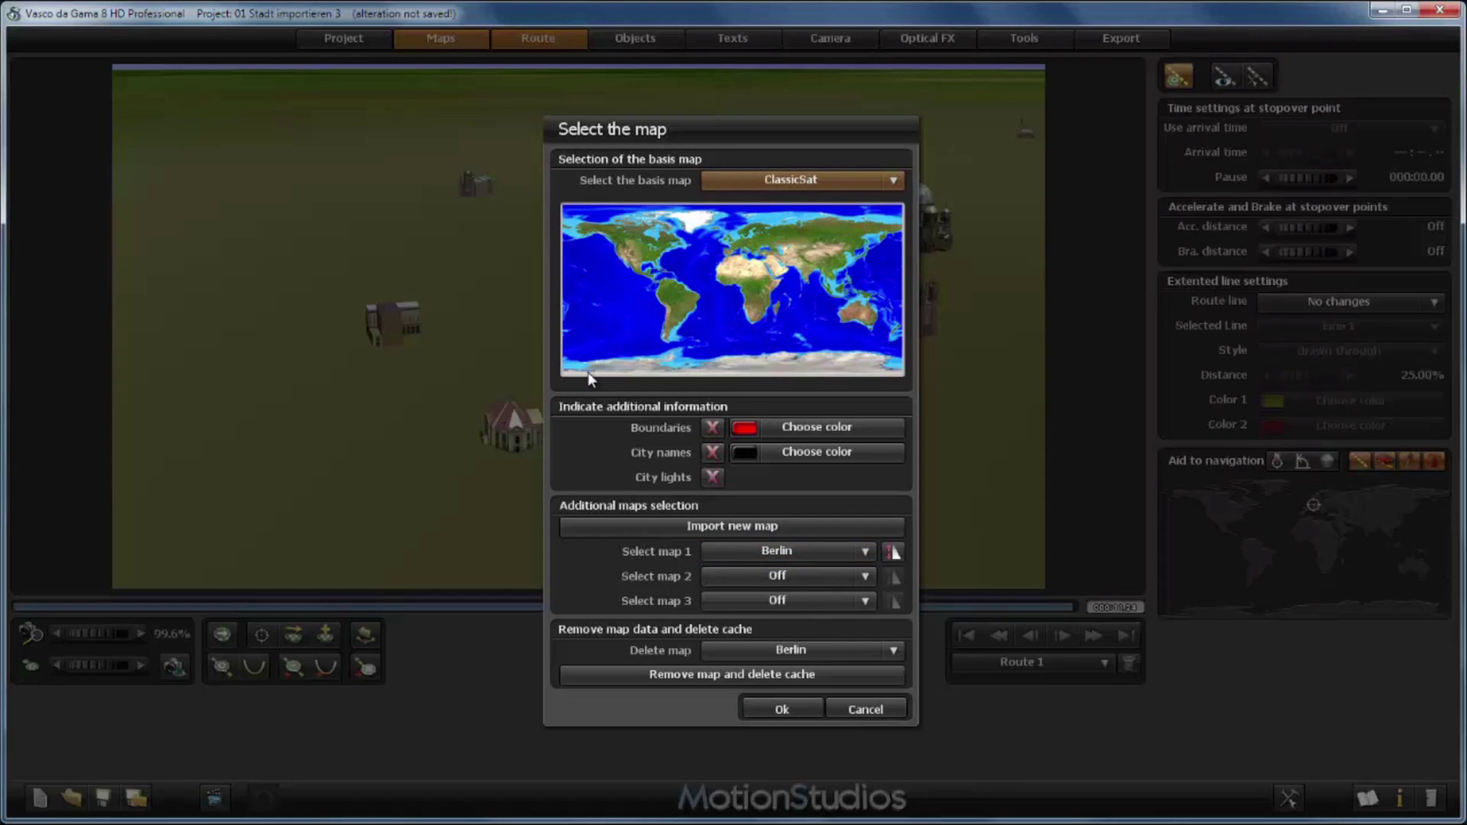
key("Return")
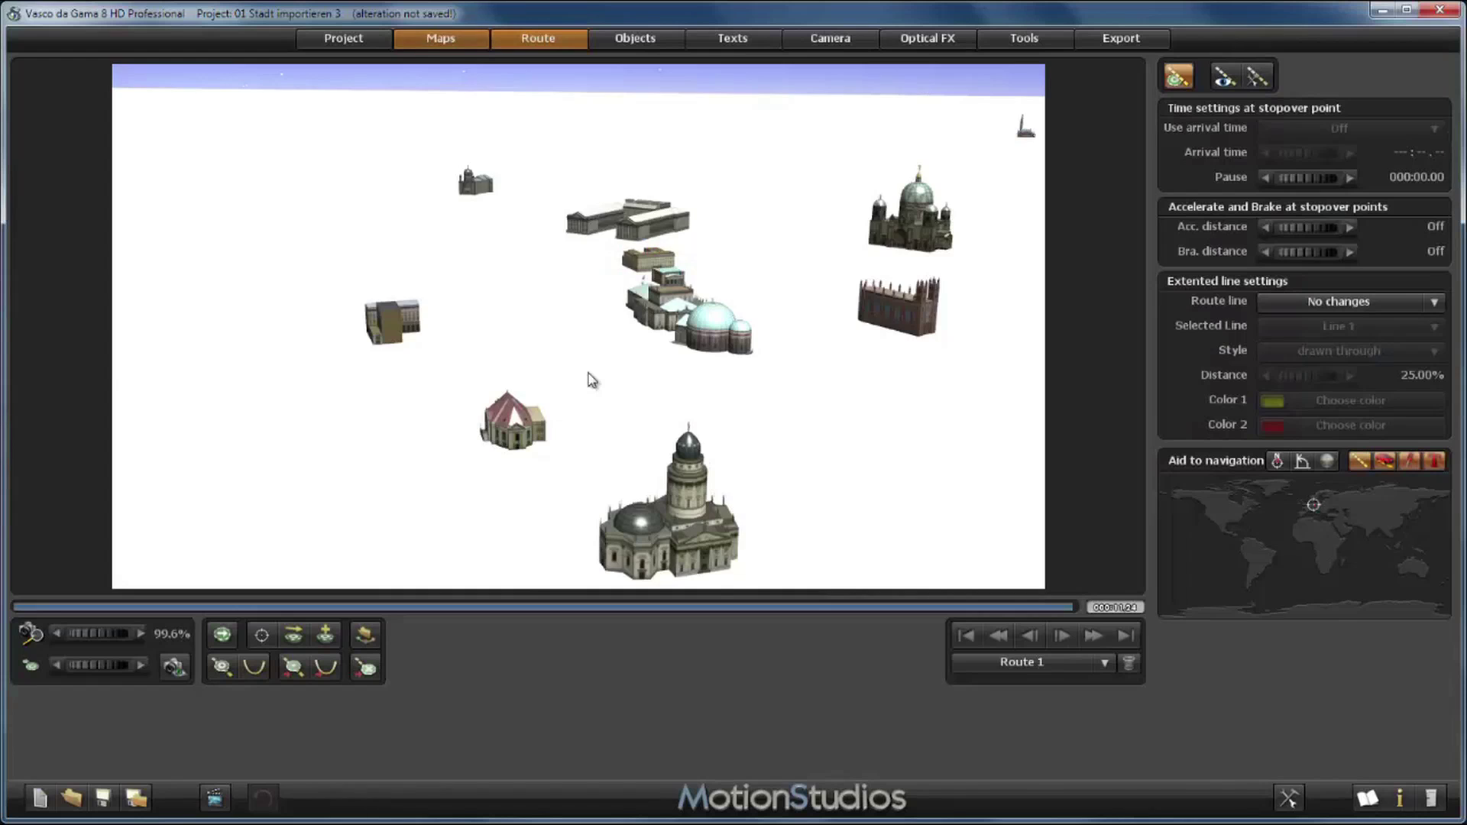